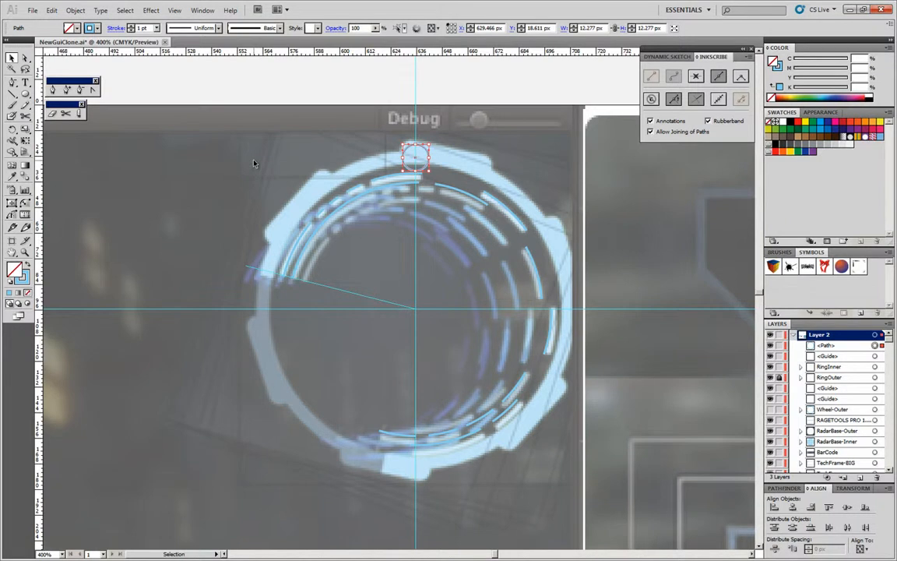
# - Set the general preferences' constrain angle to 60 degrees
pyautogui.click(51, 10)
pyautogui.moveTo(78, 290)
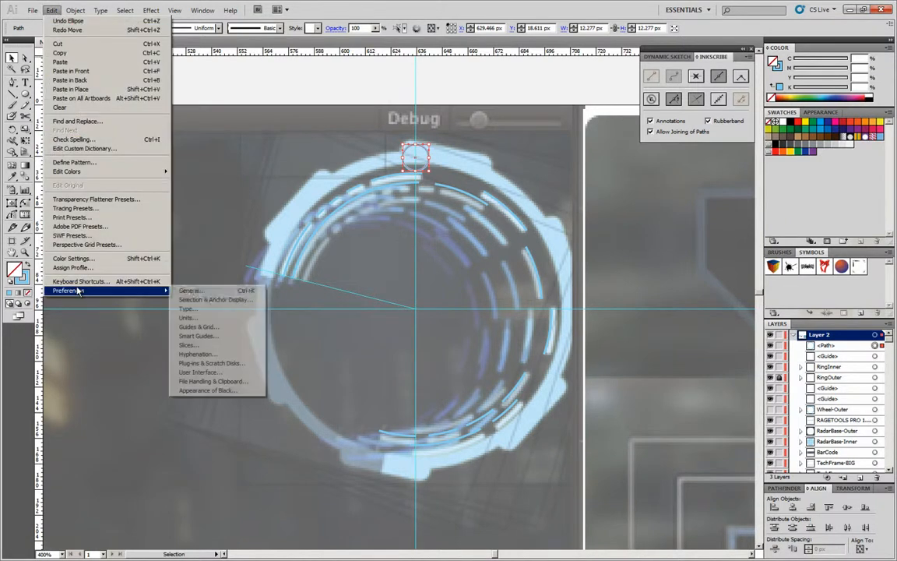
pyautogui.click(207, 292)
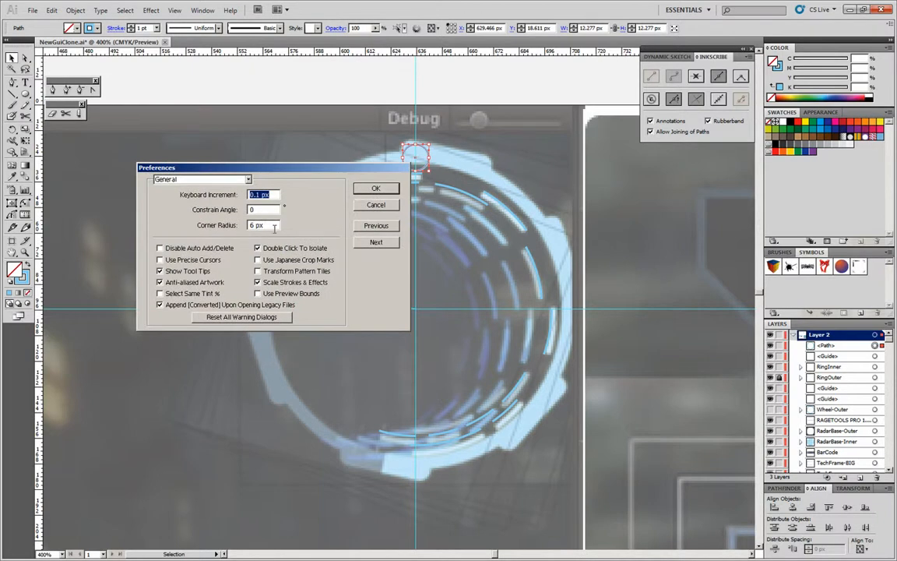
pyautogui.moveTo(263, 211); pyautogui.dragTo(239, 211)
pyautogui.write('60')
pyautogui.click(381, 186)
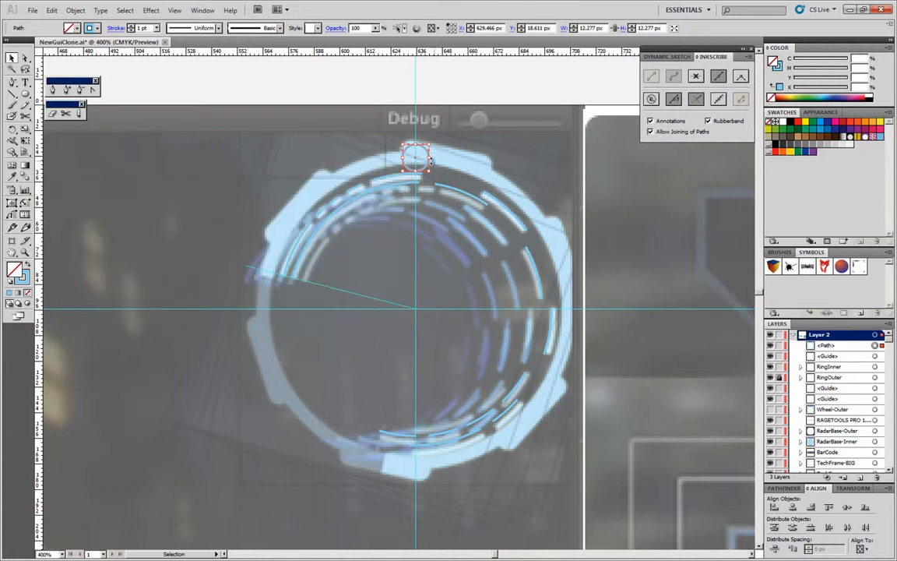
pyautogui.press('r')
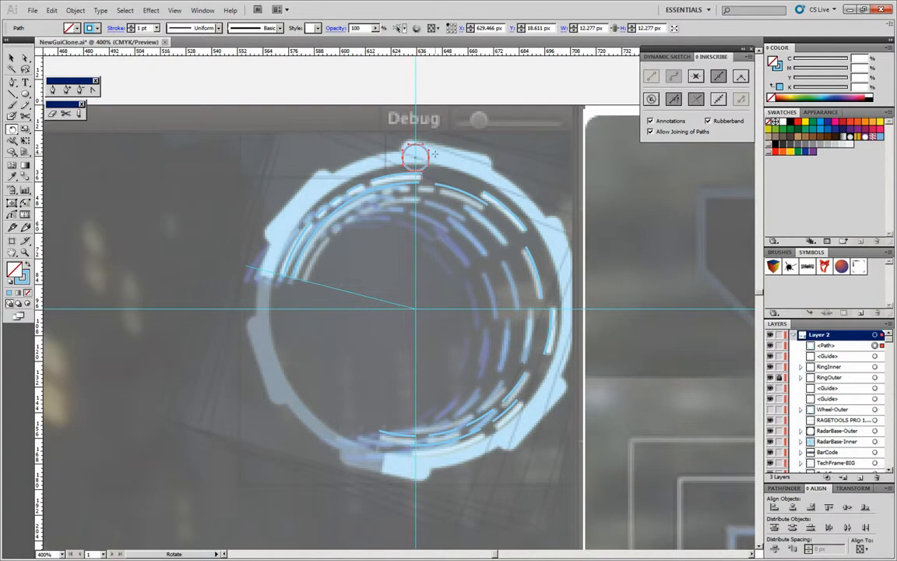
pyautogui.press('v')
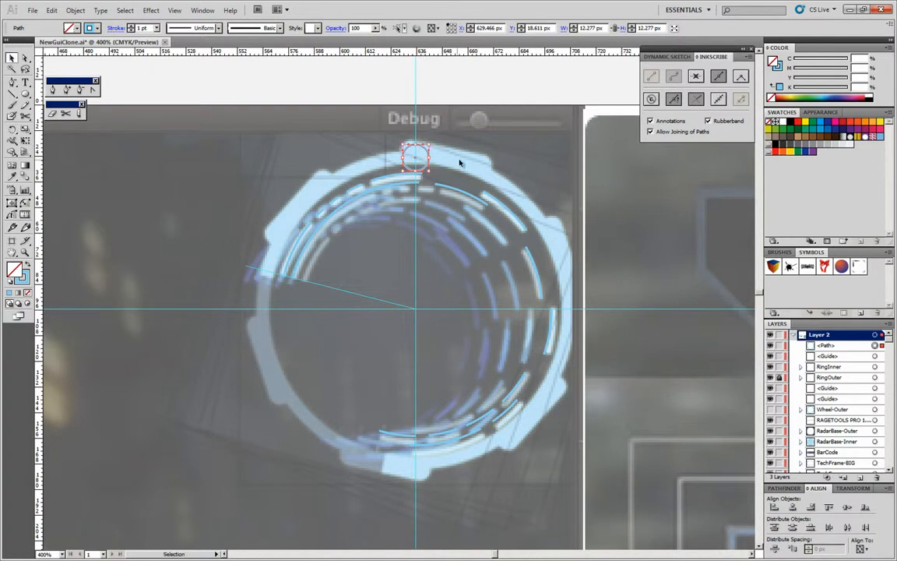
pyautogui.click(508, 146)
pyautogui.click(422, 148)
pyautogui.press('r')
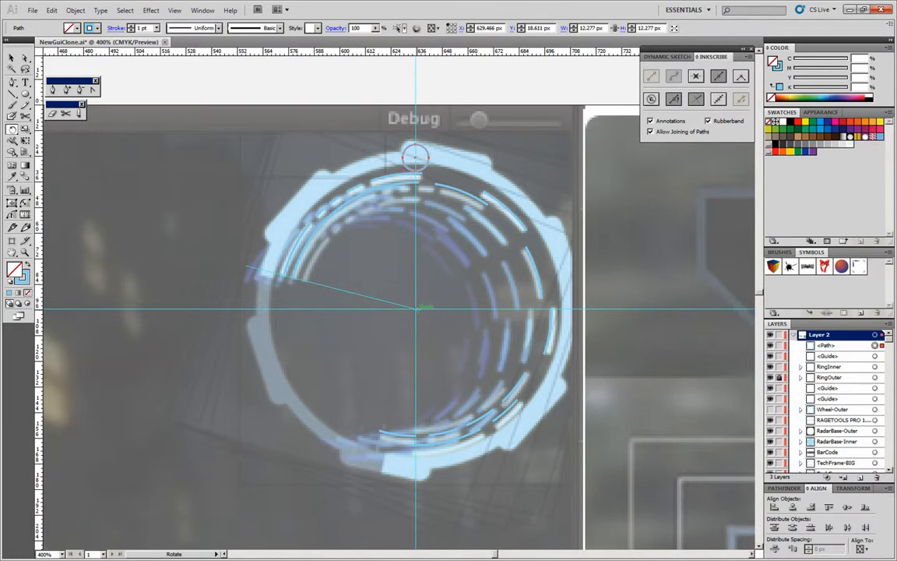
pyautogui.click(415, 307)
pyautogui.moveTo(424, 150); pyautogui.dragTo(407, 158)
pyautogui.hotkey('ctrl', 'z')
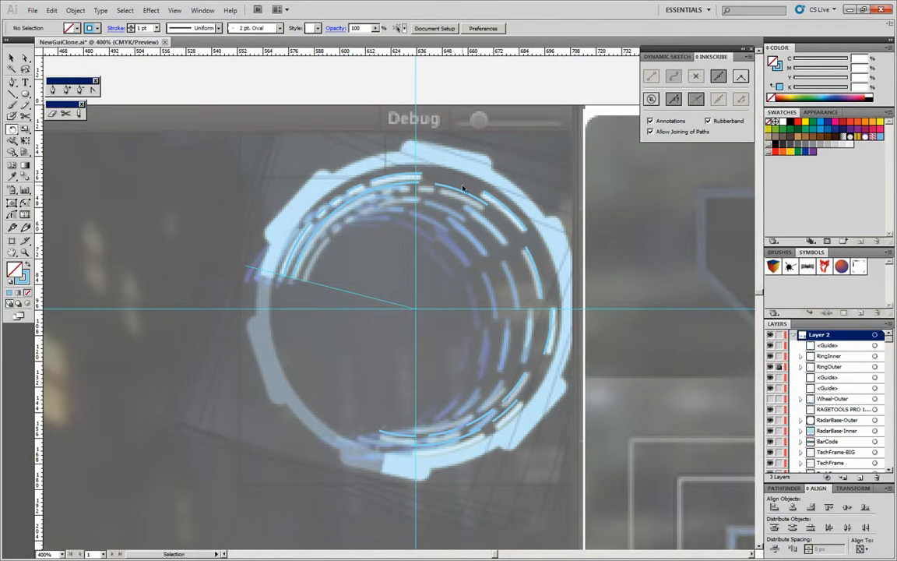
pyautogui.hotkey('ctrl', 'shift', 'z')
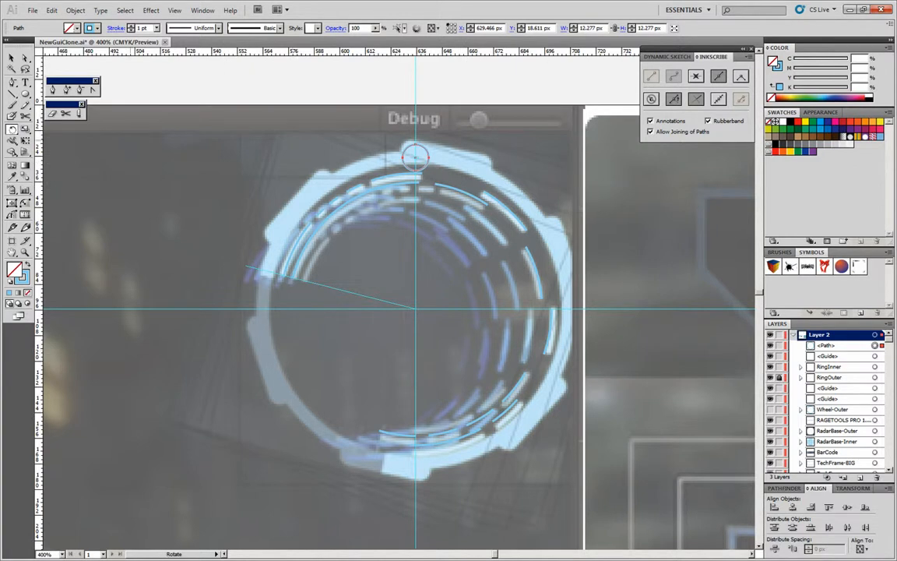
pyautogui.click(13, 93)
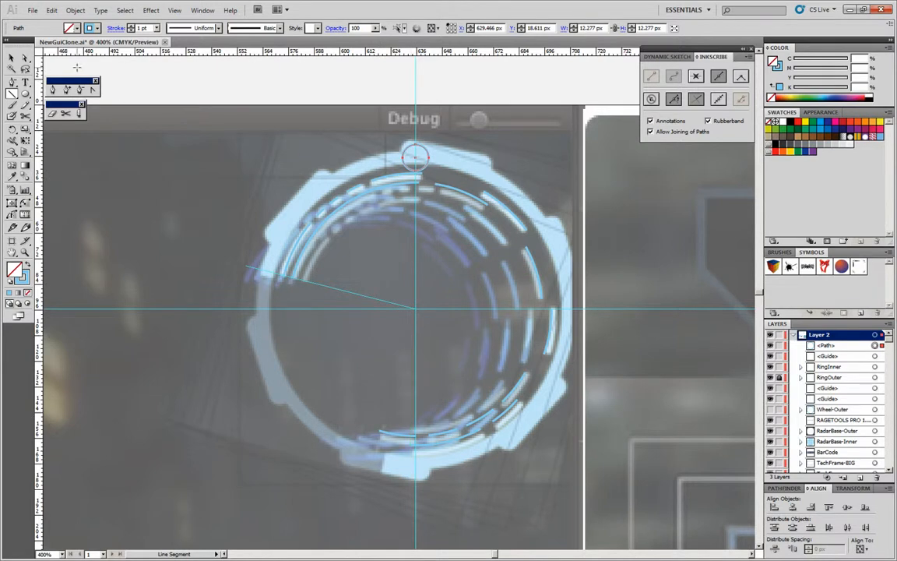
pyautogui.click(12, 57)
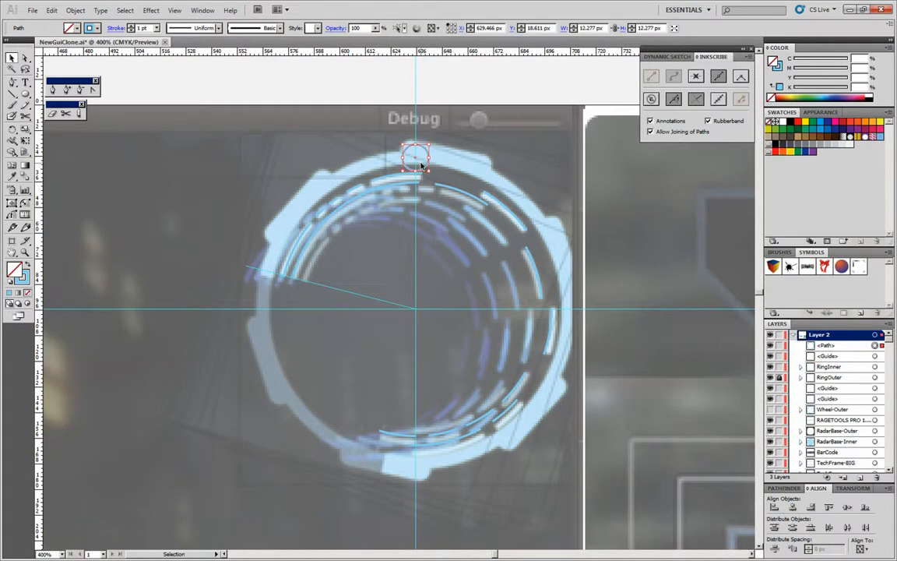
# - Copy the small circle rotated 60° clockwise around the guide intersection, and repeat the transformation until six circles surround the ring
pyautogui.press('r')
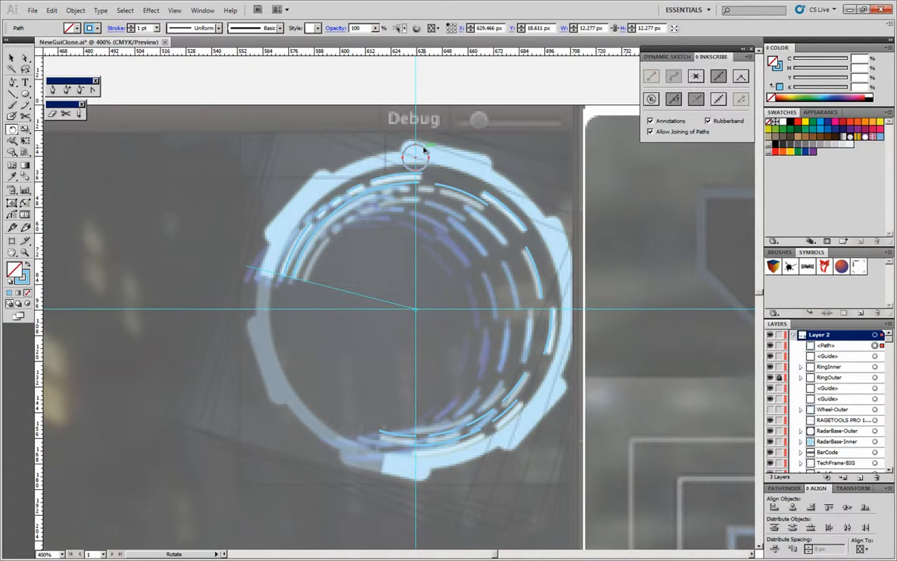
pyautogui.moveTo(423, 150); pyautogui.dragTo(554, 243)
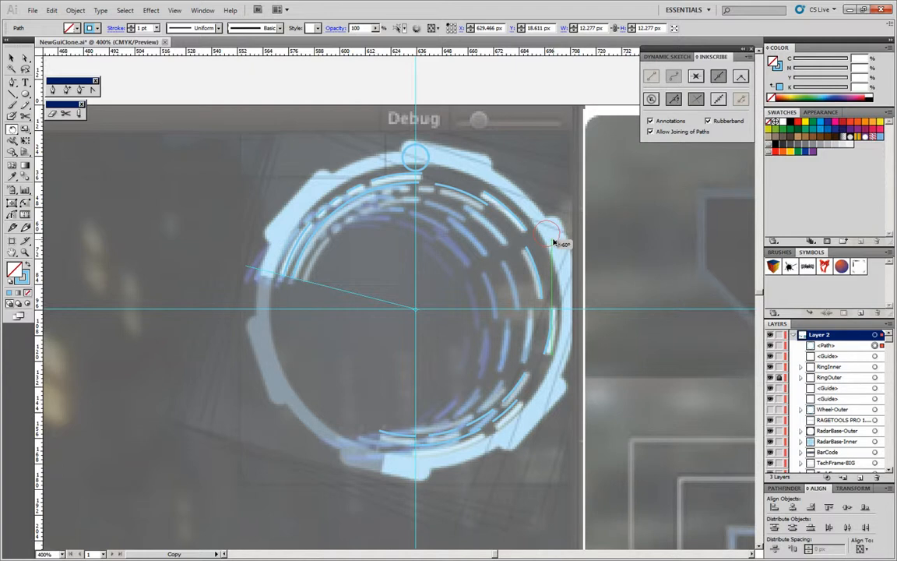
pyautogui.moveTo(554, 243); pyautogui.dragTo(551, 238)
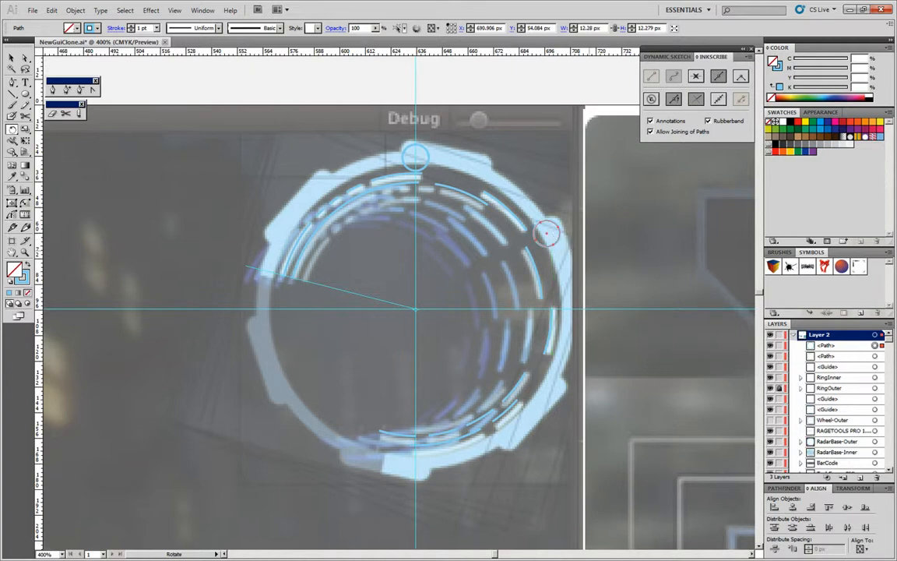
pyautogui.hotkey('ctrl', 'd')
pyautogui.hotkey('ctrl', 'd')
pyautogui.hotkey('ctrl', 'd')
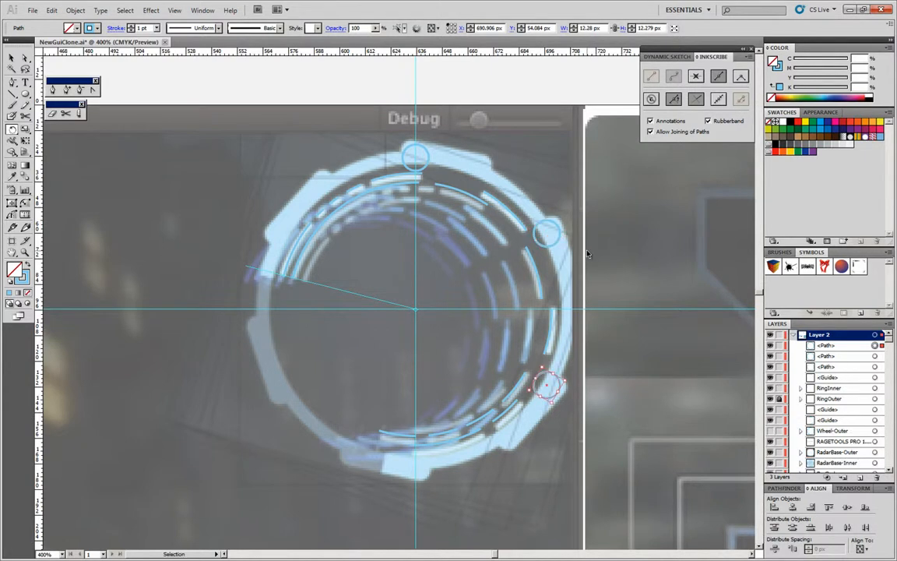
pyautogui.hotkey('ctrl', 'd')
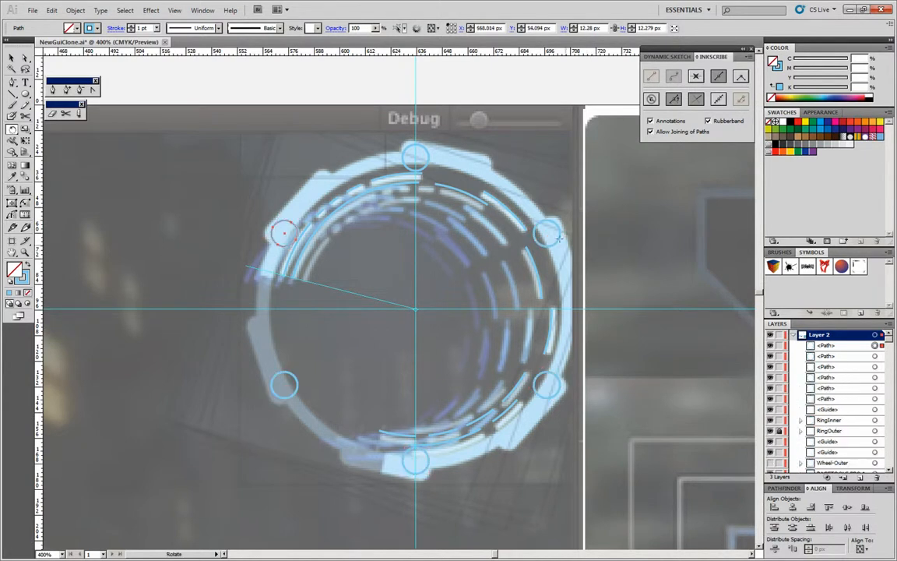
# - Undo the repeated and rotated circle copies so only the original circle remains
pyautogui.hotkey('ctrl', 'z')
pyautogui.hotkey('ctrl', 'z')
pyautogui.hotkey('ctrl', 'z')
pyautogui.hotkey('ctrl', 'z')
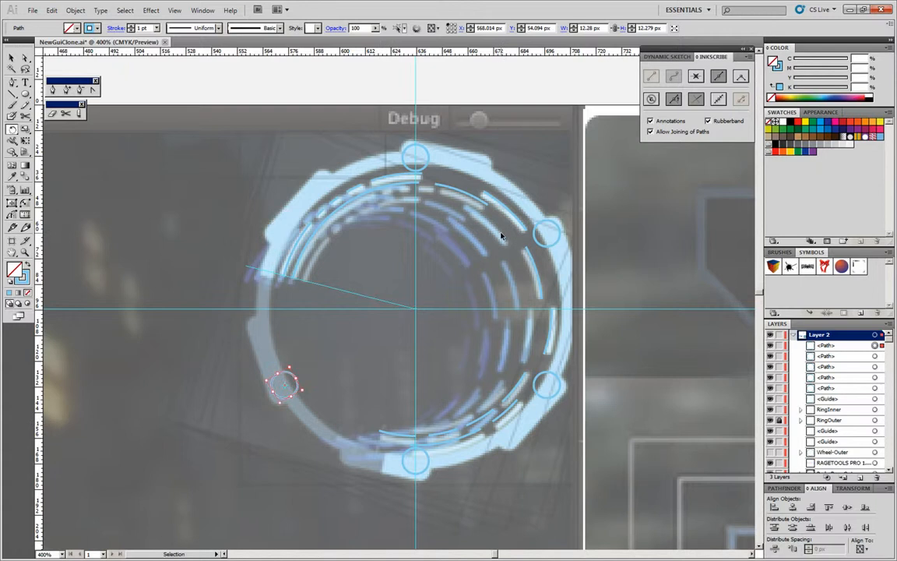
pyautogui.hotkey('ctrl', 'z')
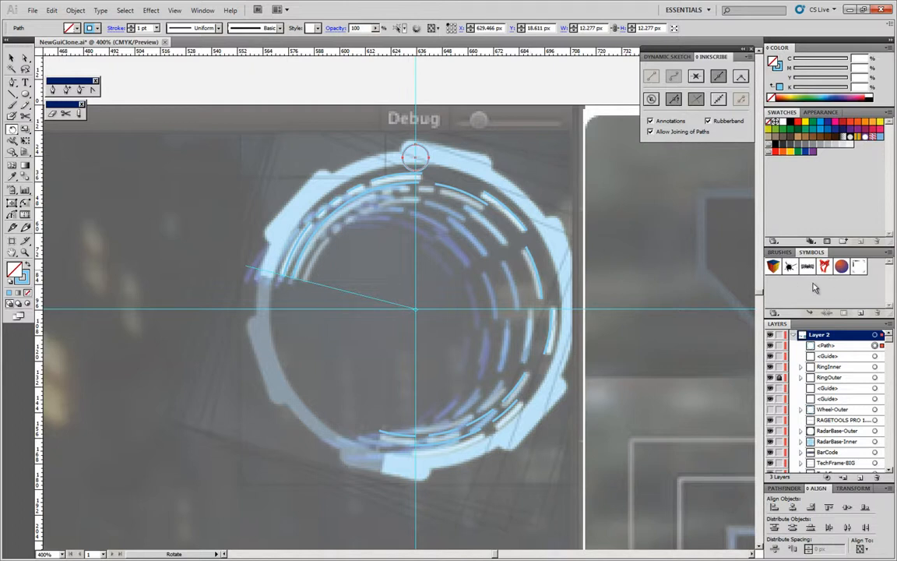
# - Display the Transform settings and check whether the Use Registration Point for Symbol option is enabled
pyautogui.click(212, 10)
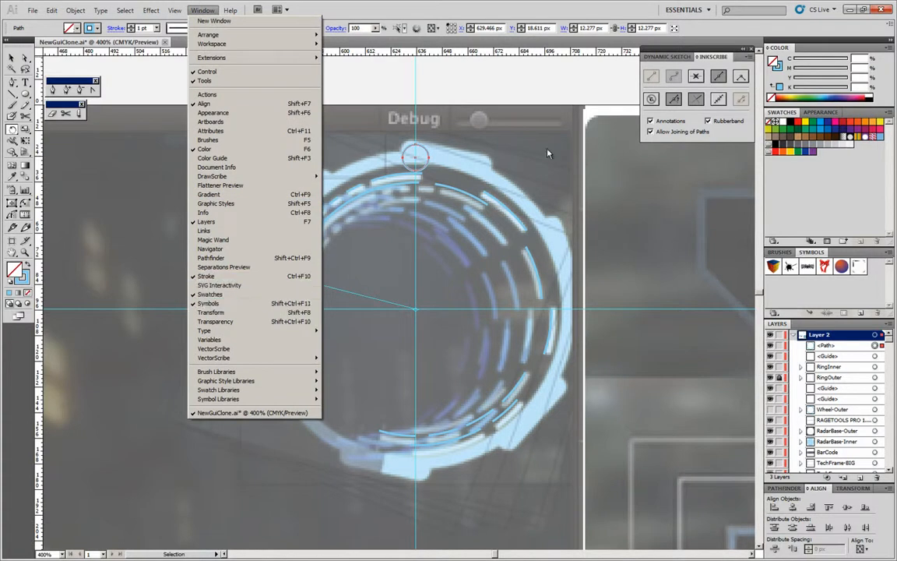
pyautogui.click(483, 8)
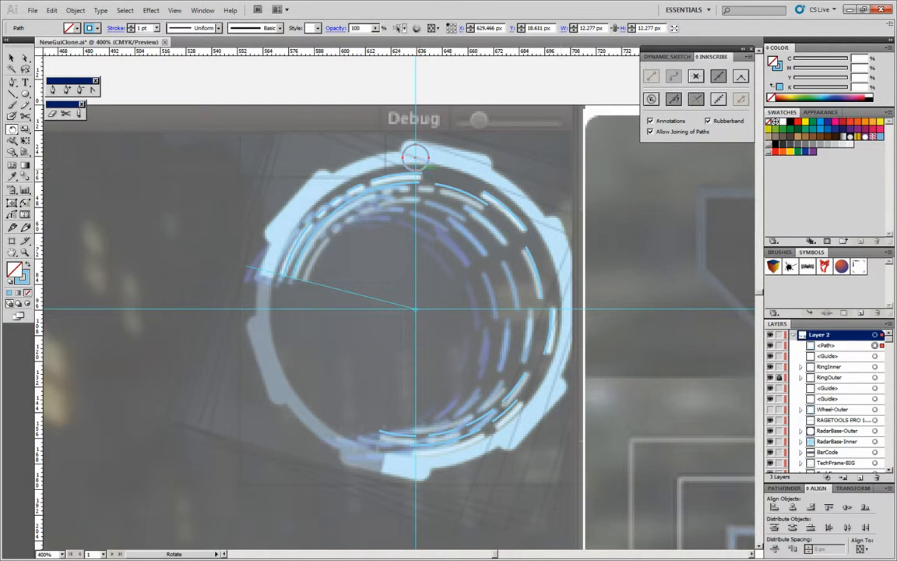
pyautogui.click(12, 59)
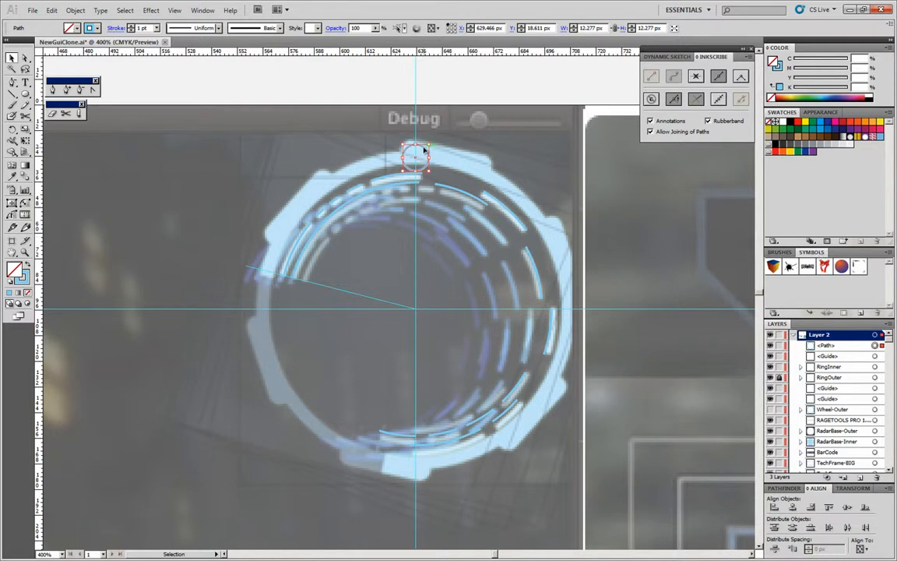
pyautogui.click(850, 489)
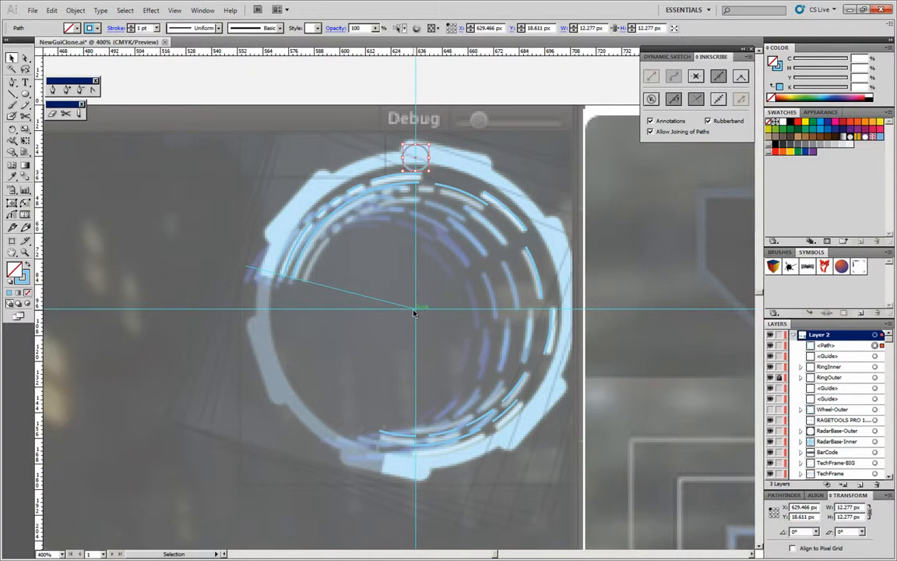
pyautogui.click(889, 497)
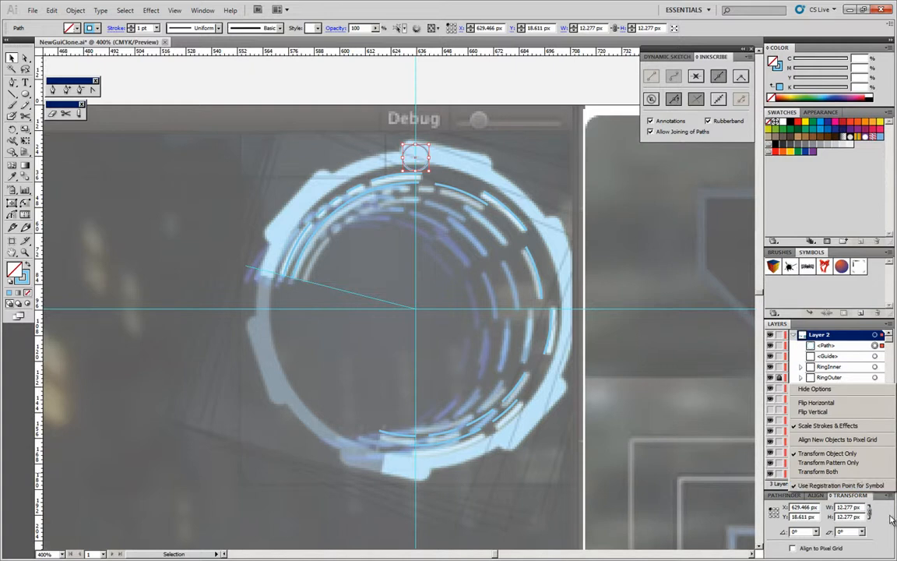
pyautogui.click(885, 486)
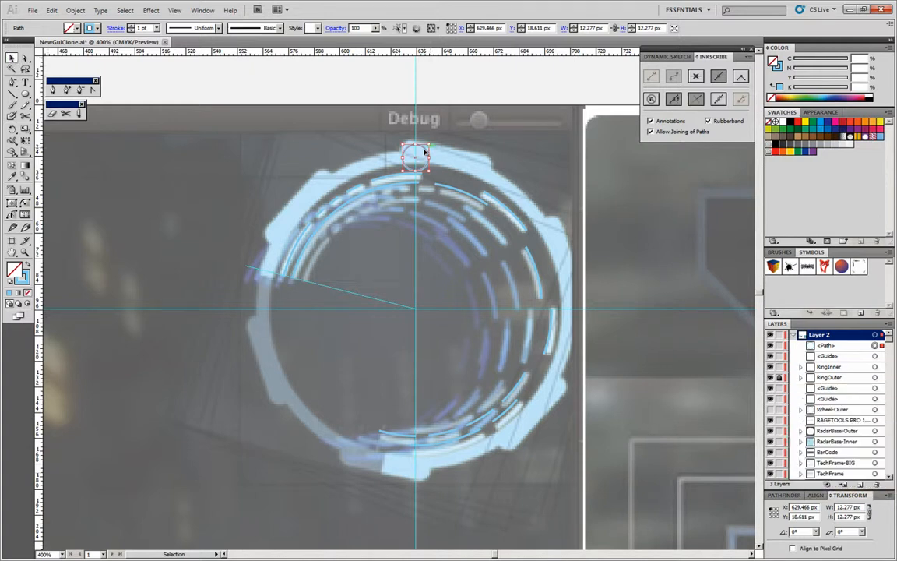
# - Centre the small circle on the guide intersection and turn it into a Graphic symbol named test
pyautogui.moveTo(426, 152); pyautogui.dragTo(415, 310)
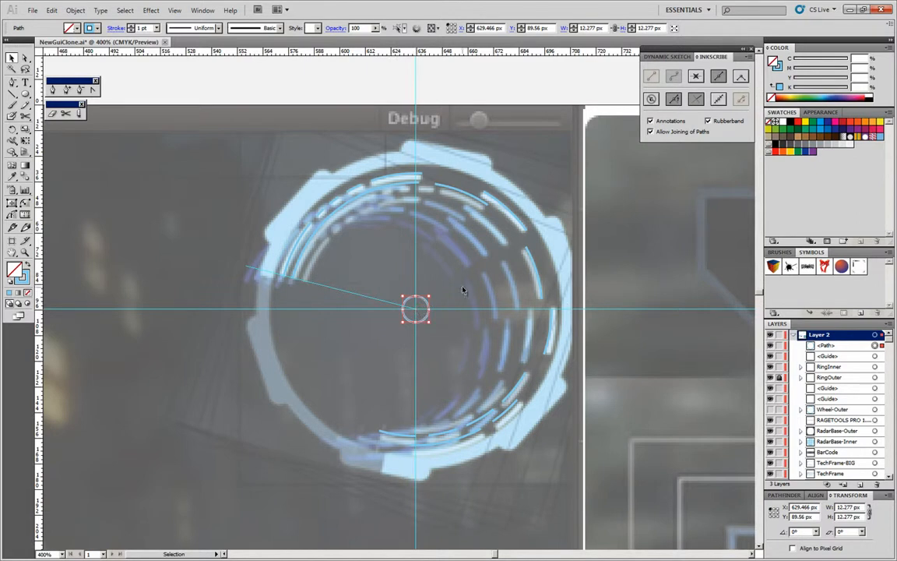
pyautogui.click(861, 313)
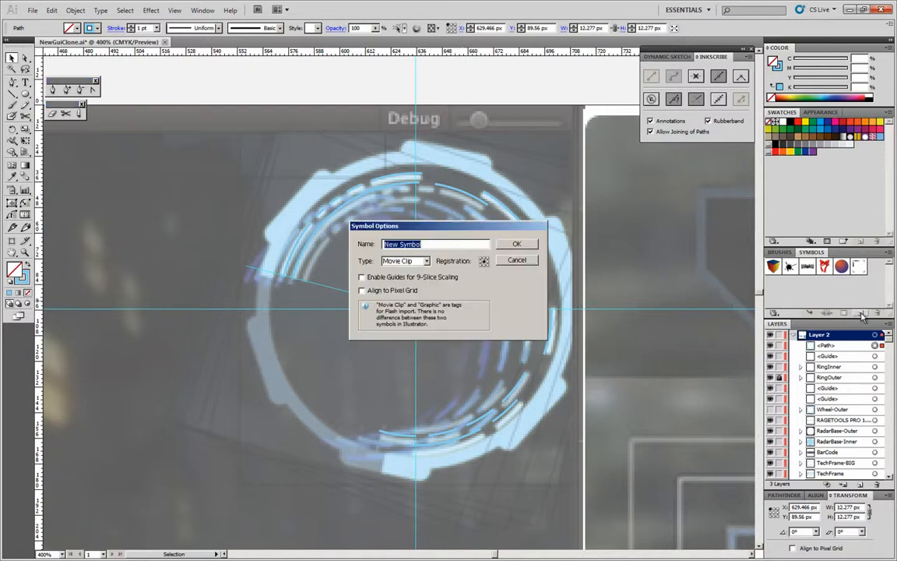
pyautogui.click(405, 261)
pyautogui.click(397, 271)
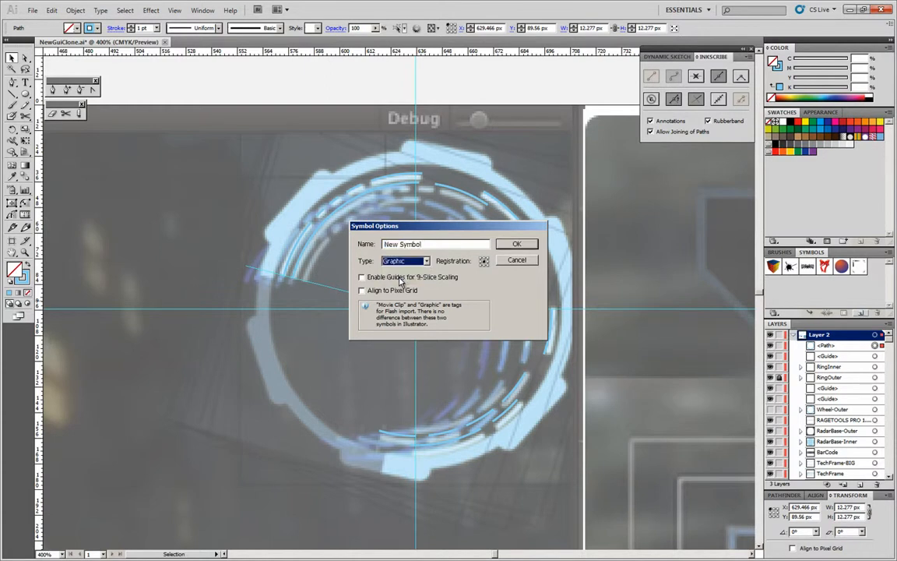
pyautogui.click(437, 244)
pyautogui.moveTo(429, 245); pyautogui.dragTo(346, 220)
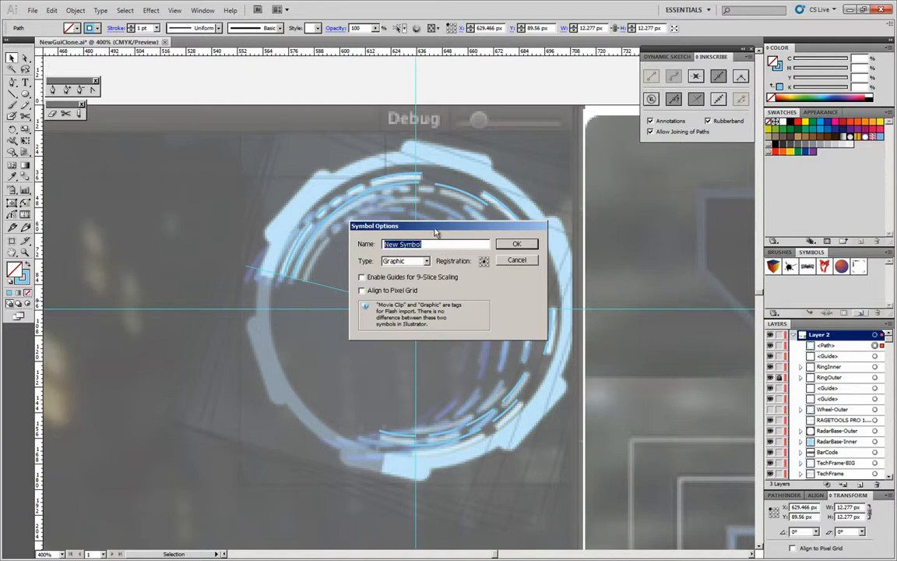
pyautogui.write('test')
pyautogui.moveTo(456, 231); pyautogui.dragTo(589, 248)
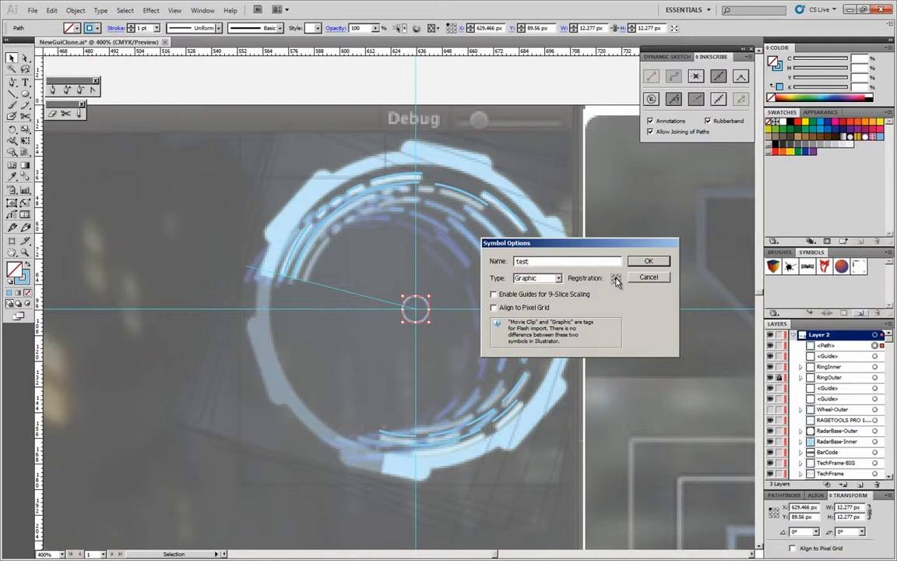
pyautogui.click(653, 263)
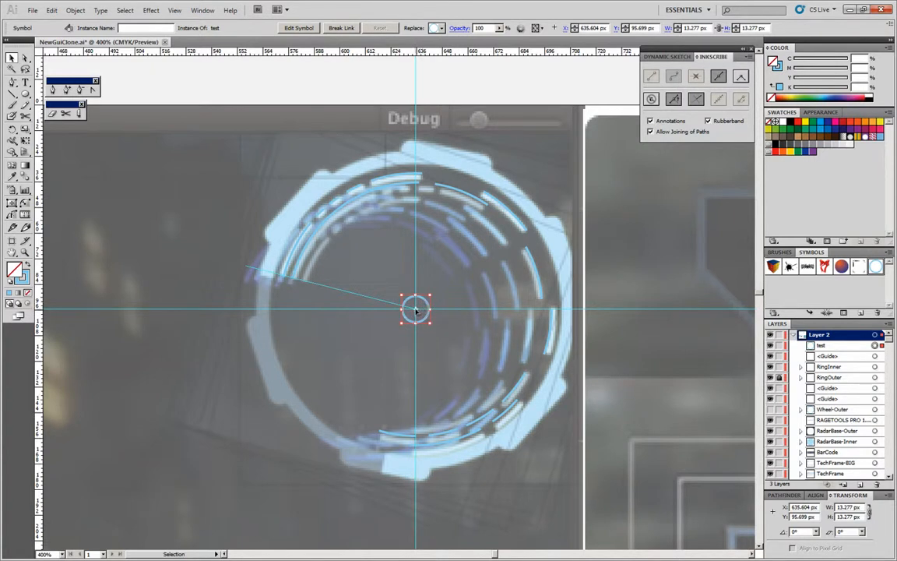
# - Edit the test symbol, moving its circle straight up above the ring to about Y -91.9 px, and exit symbol editing
pyautogui.doubleClick(425, 304)
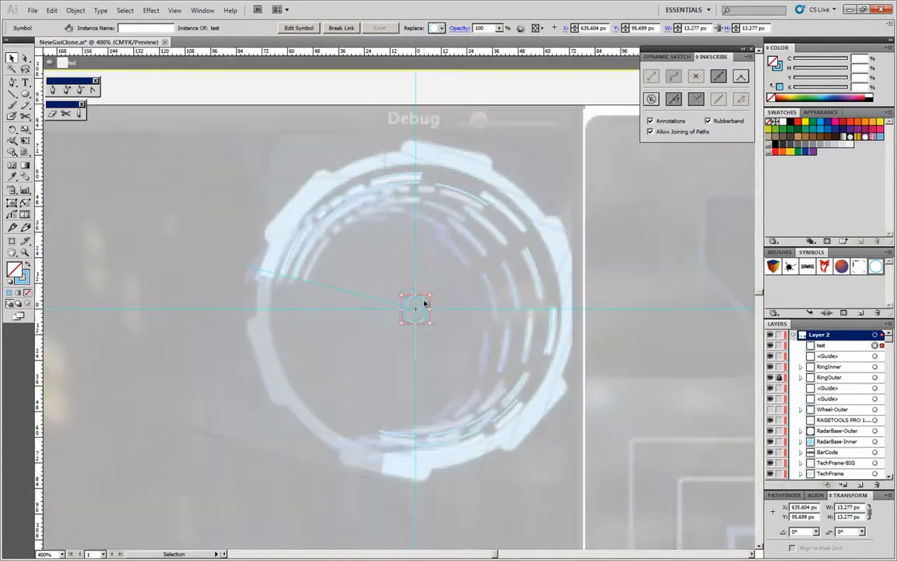
pyautogui.click(416, 312)
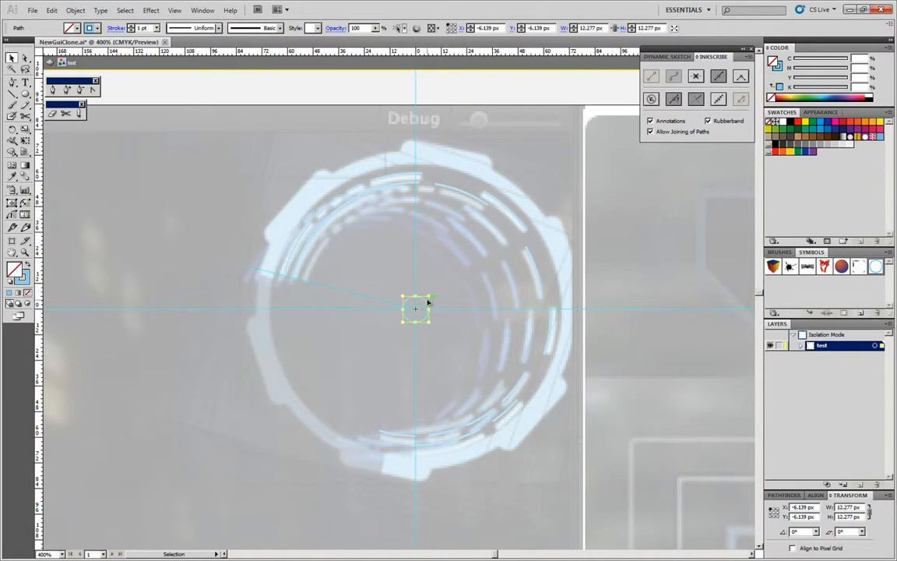
pyautogui.moveTo(427, 300); pyautogui.dragTo(429, 297)
pyautogui.moveTo(426, 302); pyautogui.dragTo(427, 121)
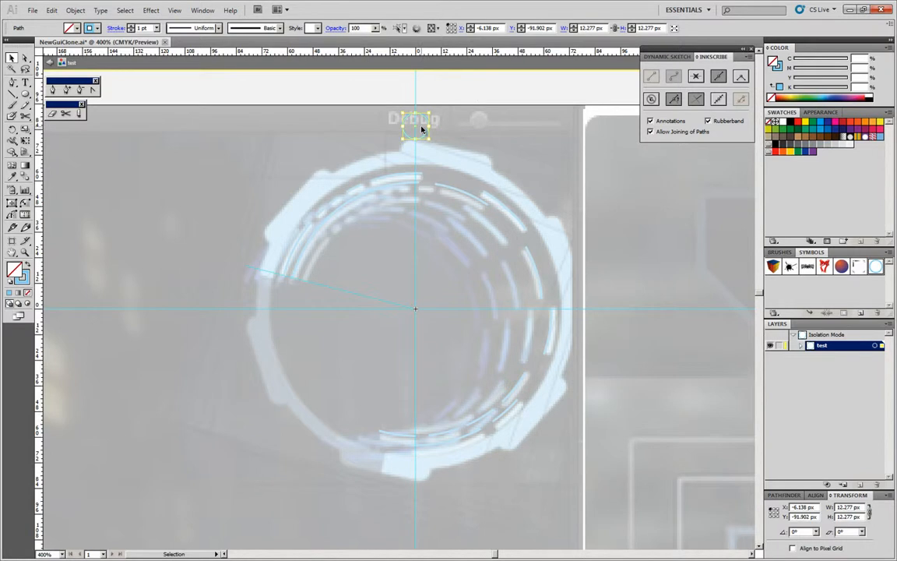
pyautogui.doubleClick(445, 88)
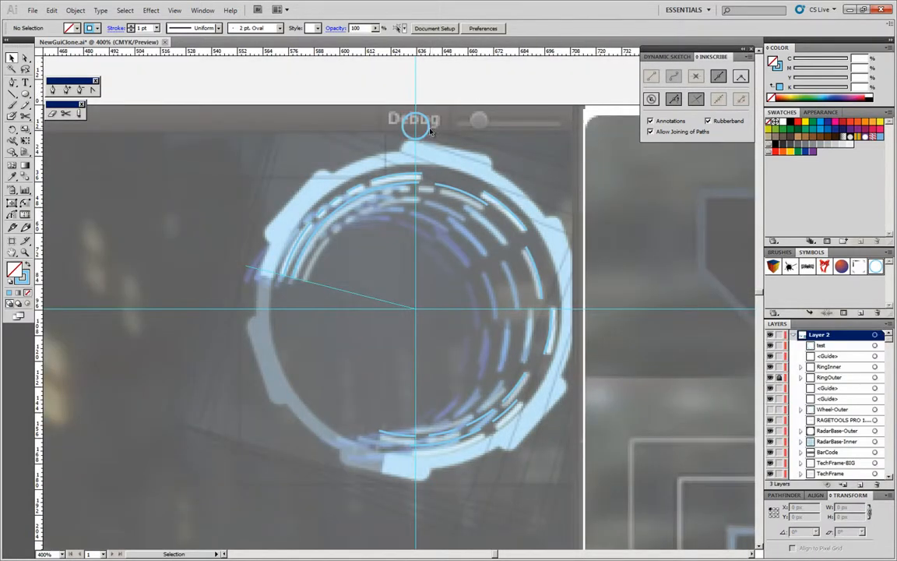
# - Reopen the test symbol to examine its registration point relative to the circle, and leave symbol editing
pyautogui.click(429, 130)
pyautogui.doubleClick(429, 130)
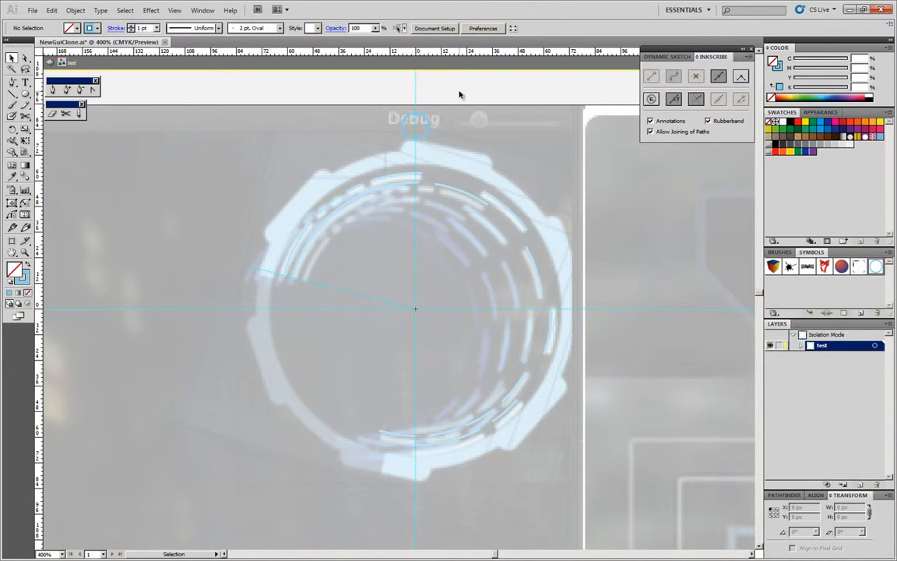
pyautogui.press('Escape')
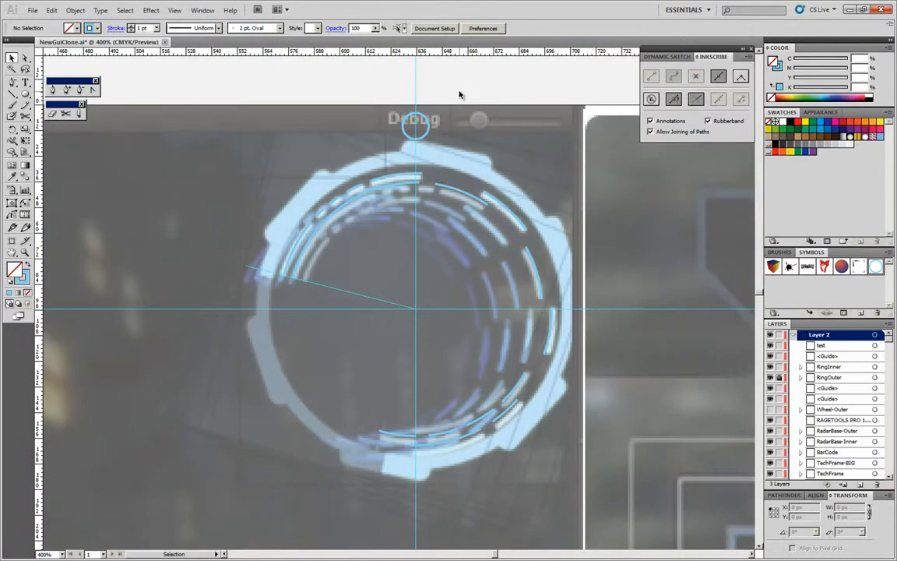
# - Try to rotate the circle symbol by -60° around its registration point with the Transform angle value and repeat the transformation
pyautogui.click(405, 123)
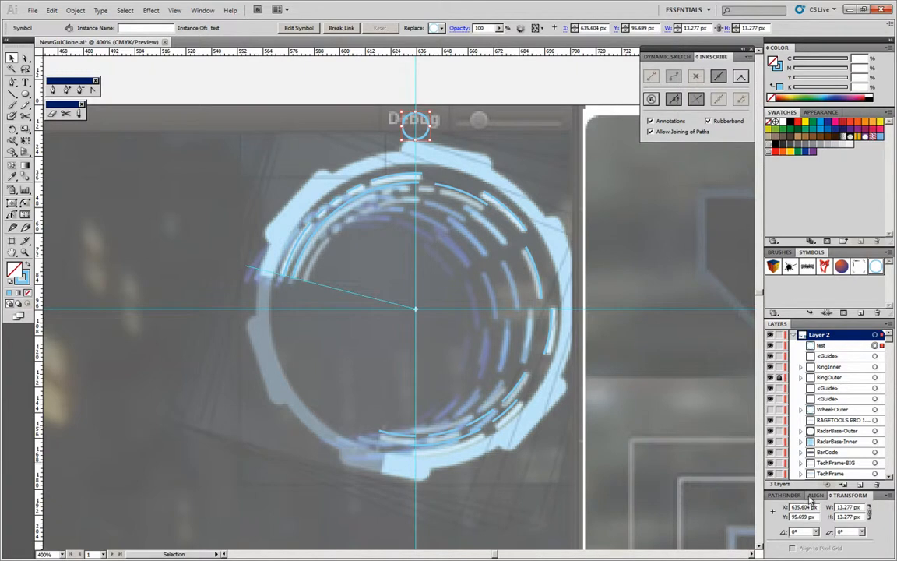
pyautogui.click(805, 532)
pyautogui.press('Return')
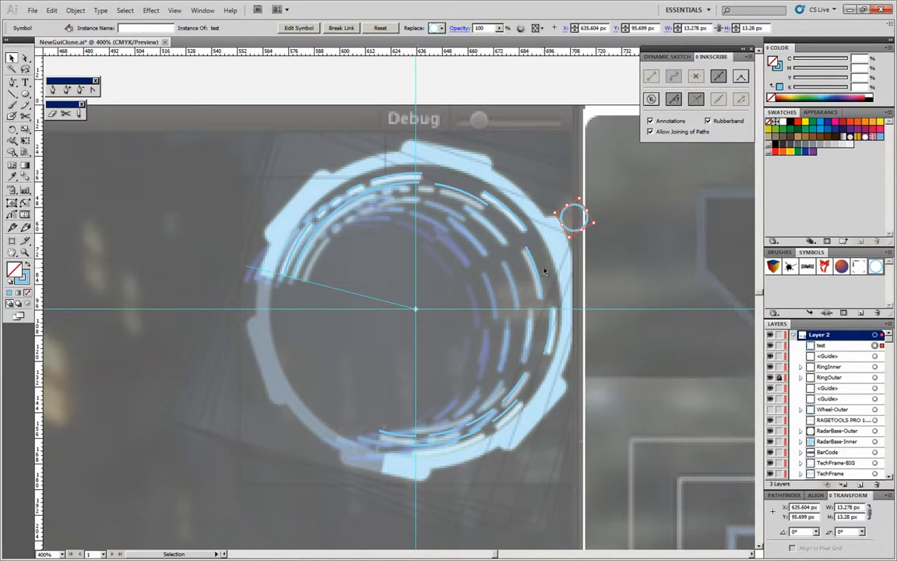
pyautogui.hotkey('ctrl', 'd')
pyautogui.hotkey('ctrl', 'd')
pyautogui.hotkey('ctrl', 'd')
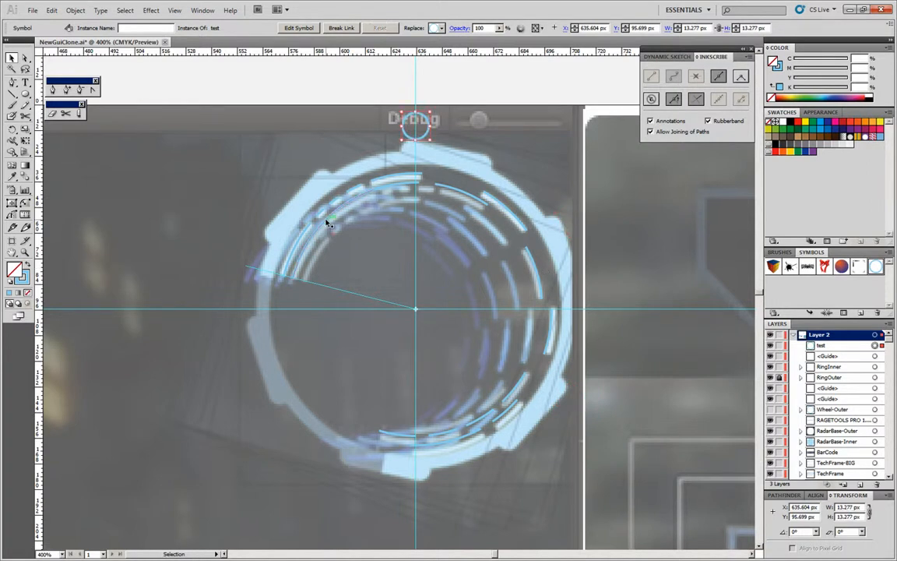
# - Rotate a copy of the circle symbol by -60° around its registration point and repeat it four times, distributing six circles around the ring
pyautogui.click(13, 129)
pyautogui.doubleClick(13, 129)
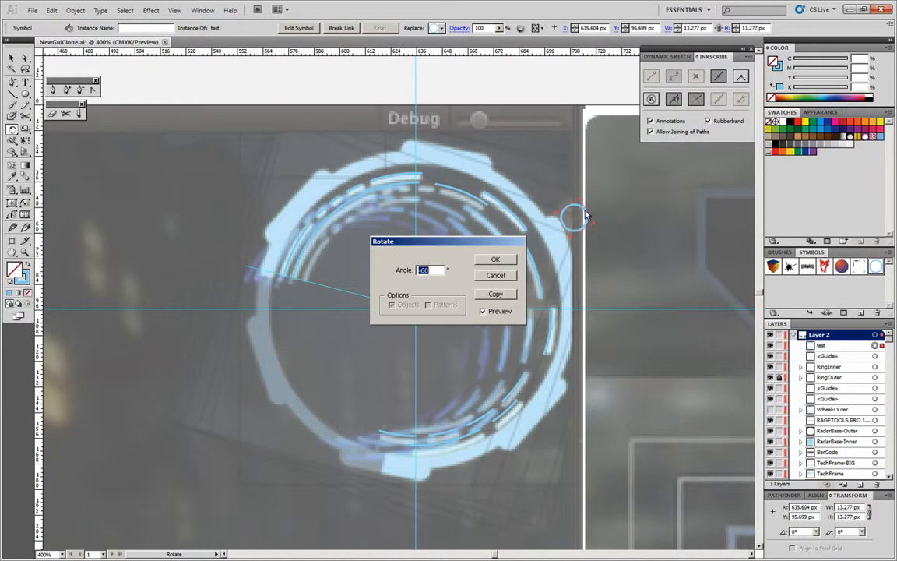
pyautogui.moveTo(483, 245); pyautogui.dragTo(638, 355)
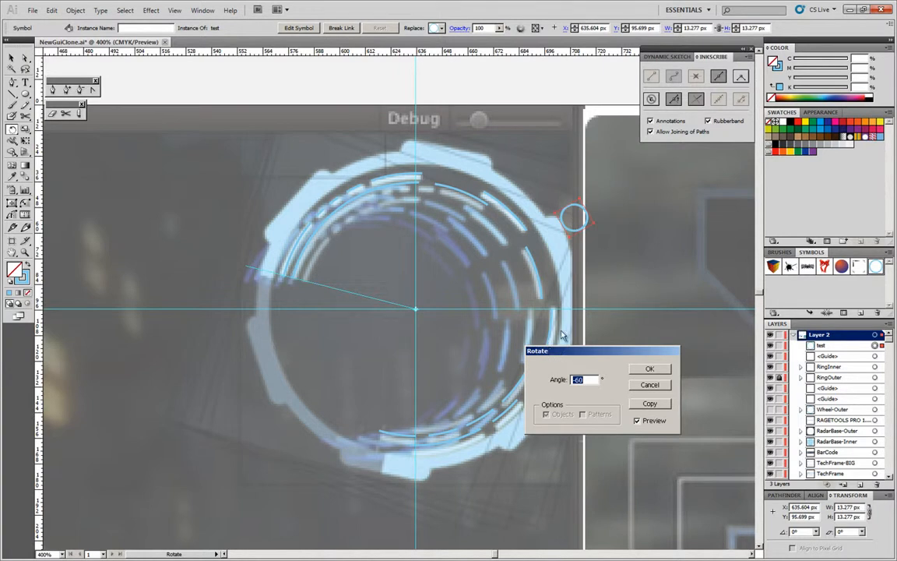
pyautogui.click(649, 404)
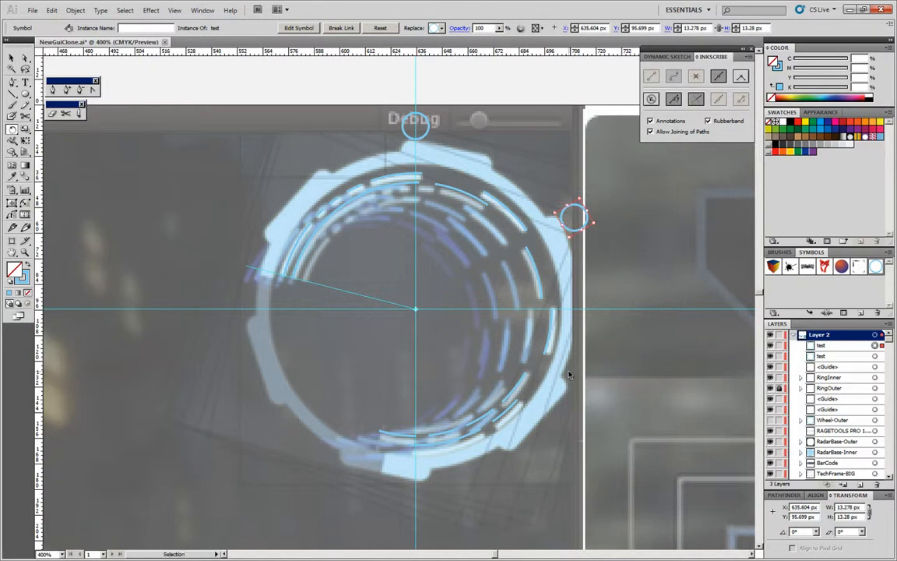
pyautogui.hotkey('ctrl', 'd')
pyautogui.hotkey('ctrl', 'd')
pyautogui.hotkey('ctrl', 'd')
pyautogui.hotkey('ctrl', 'd')
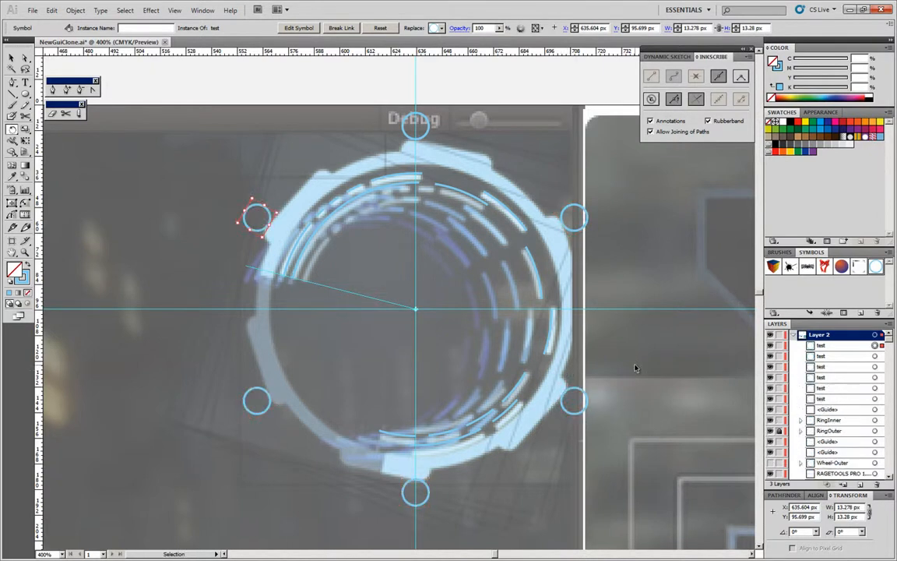
# - Select all six circle symbols around the ring and expand them into editable artwork with Object enabled and Fill turned off
pyautogui.click(12, 58)
pyautogui.keyDown('shift'); pyautogui.click(429, 128); pyautogui.keyUp('shift')
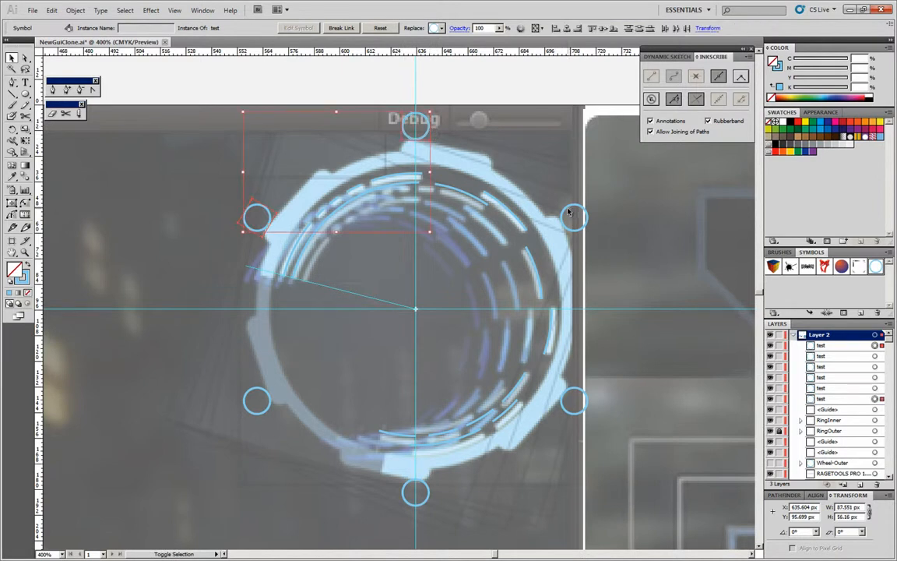
pyautogui.keyDown('shift'); pyautogui.click(567, 212); pyautogui.keyUp('shift')
pyautogui.keyDown('shift'); pyautogui.click(573, 391); pyautogui.keyUp('shift')
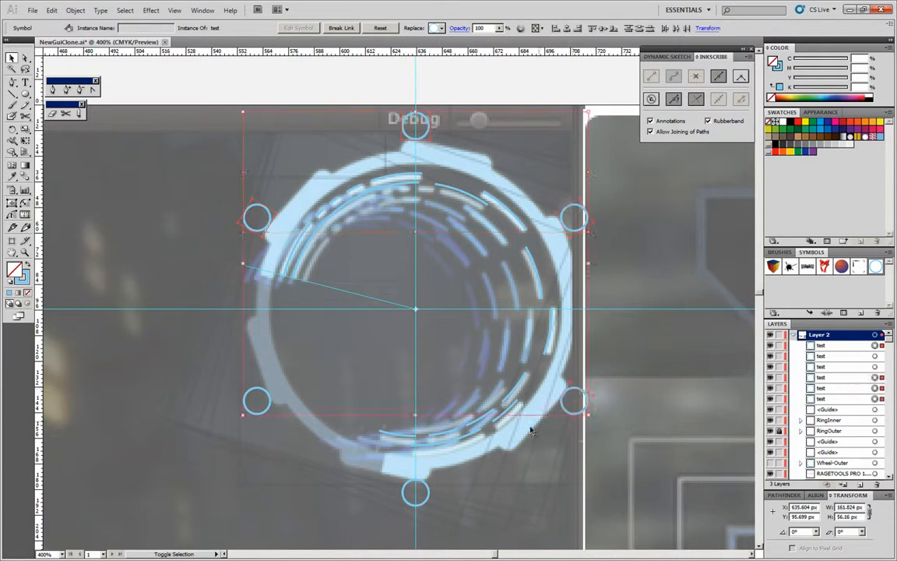
pyautogui.keyDown('shift'); pyautogui.click(430, 489); pyautogui.keyUp('shift')
pyautogui.keyDown('shift'); pyautogui.click(261, 395); pyautogui.keyUp('shift')
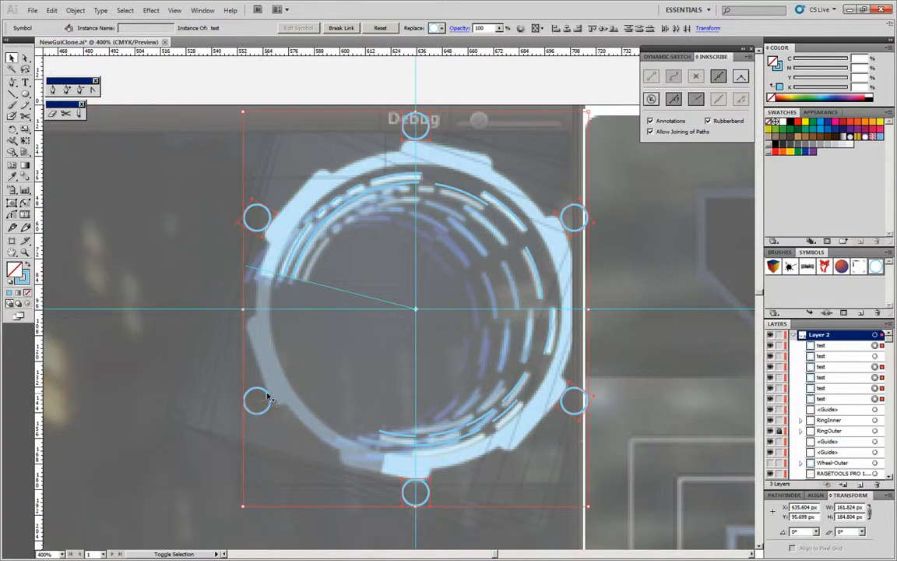
pyautogui.click(75, 10)
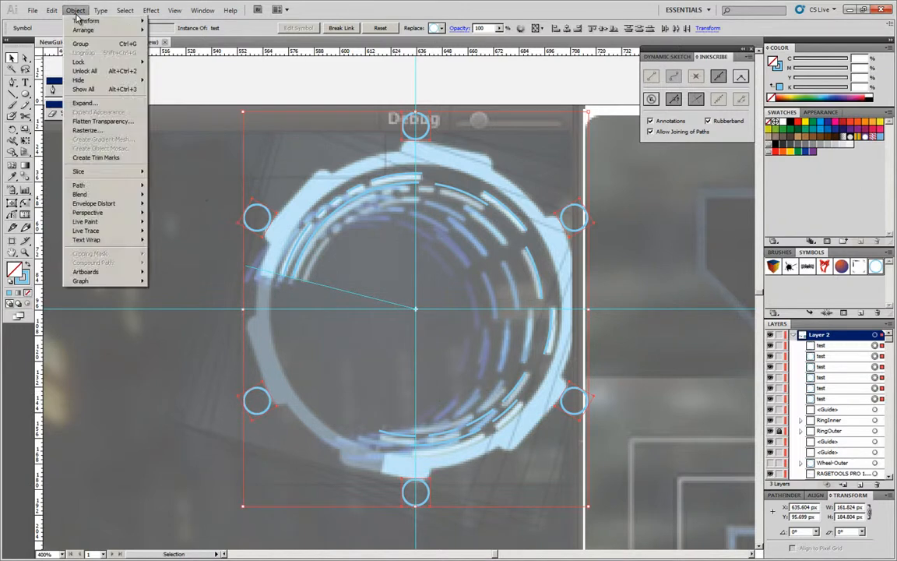
pyautogui.click(78, 94)
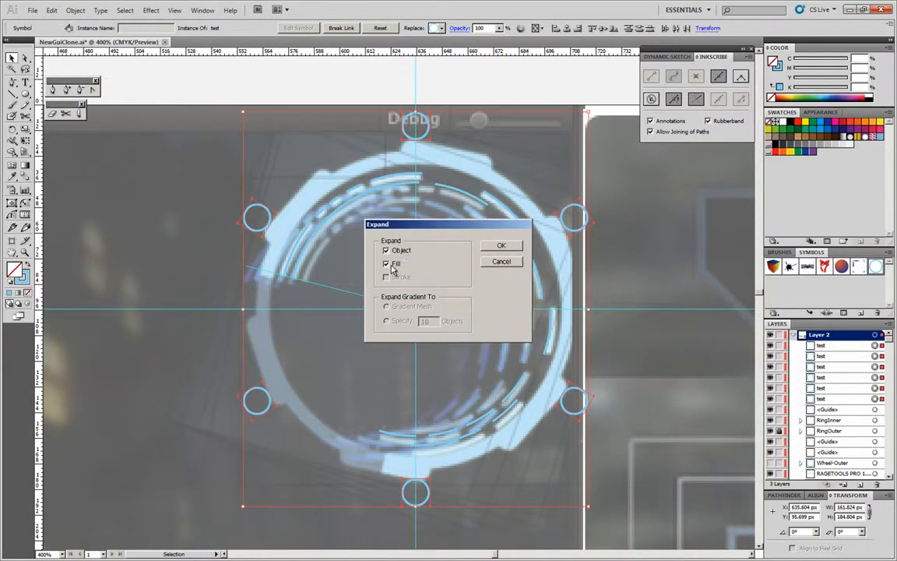
pyautogui.click(386, 263)
pyautogui.click(501, 246)
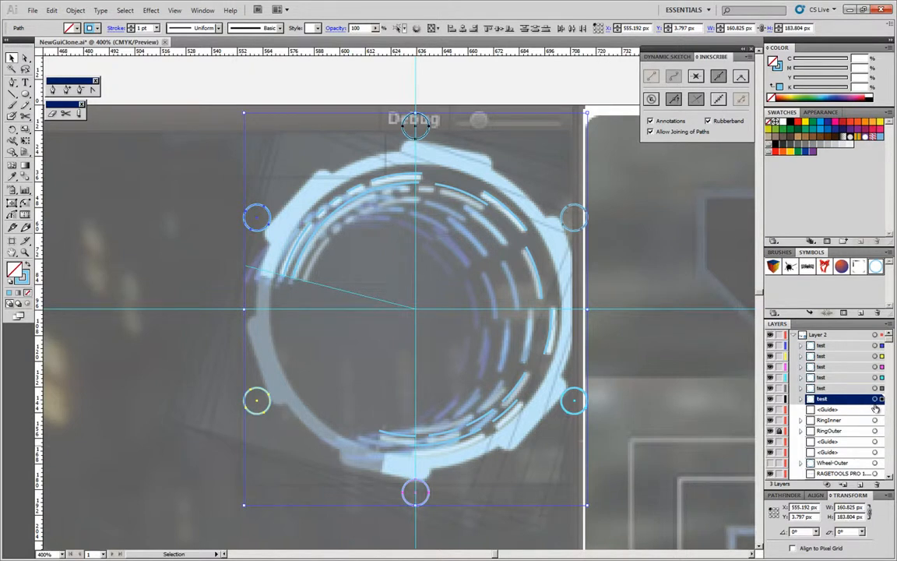
# - Gather the six expanded circles into a single test group
pyautogui.press('v')
pyautogui.click(480, 310)
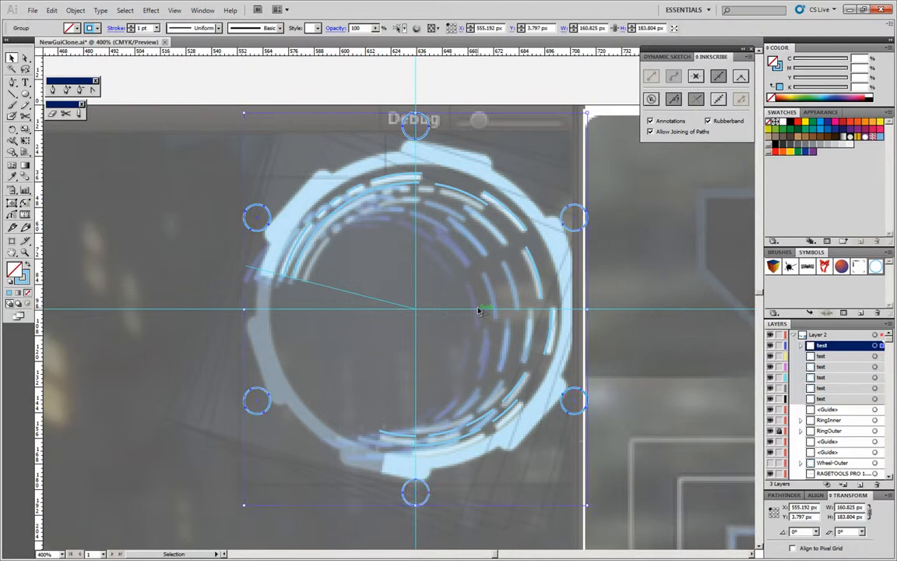
# - Try rotating the group of six circles freely around the ring's centre, and undo the rotation
pyautogui.press('r')
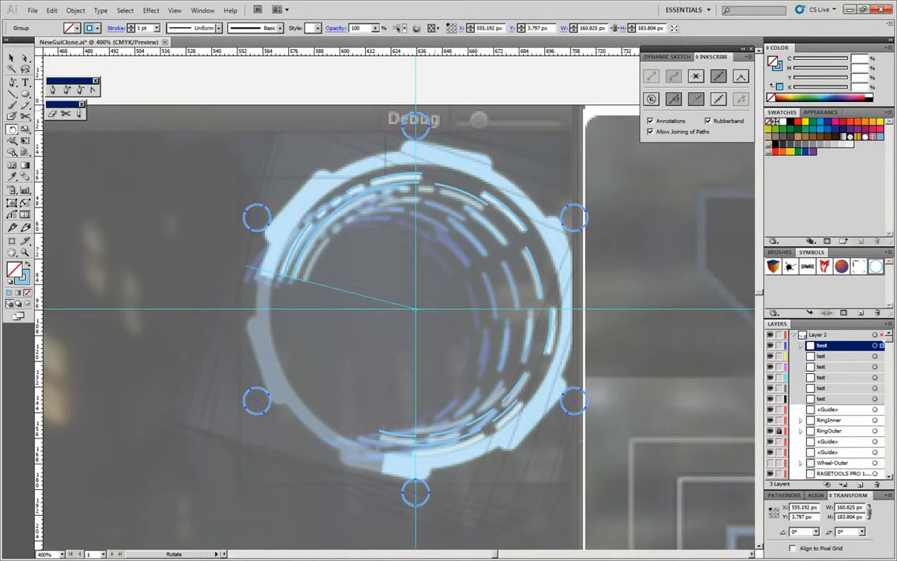
pyautogui.moveTo(409, 117); pyautogui.dragTo(491, 156)
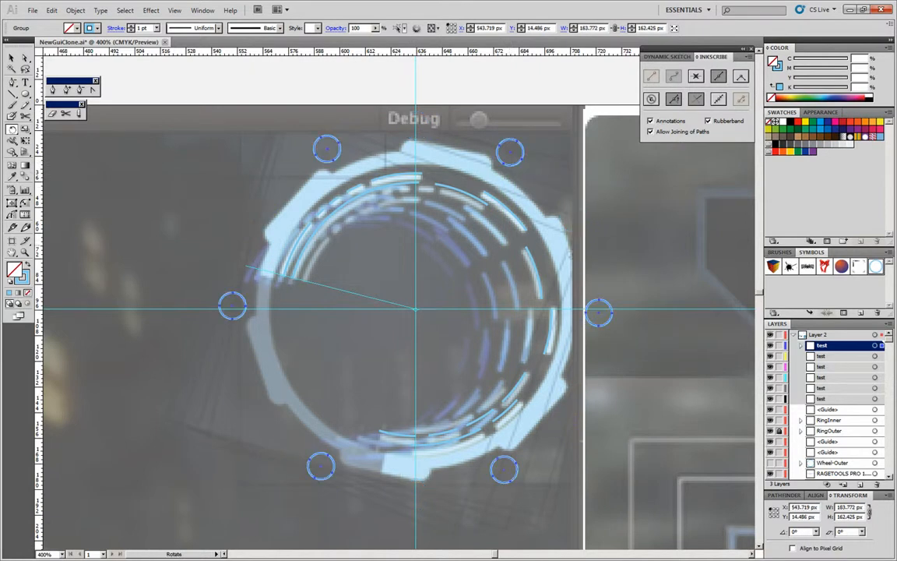
pyautogui.hotkey('ctrl', 'z')
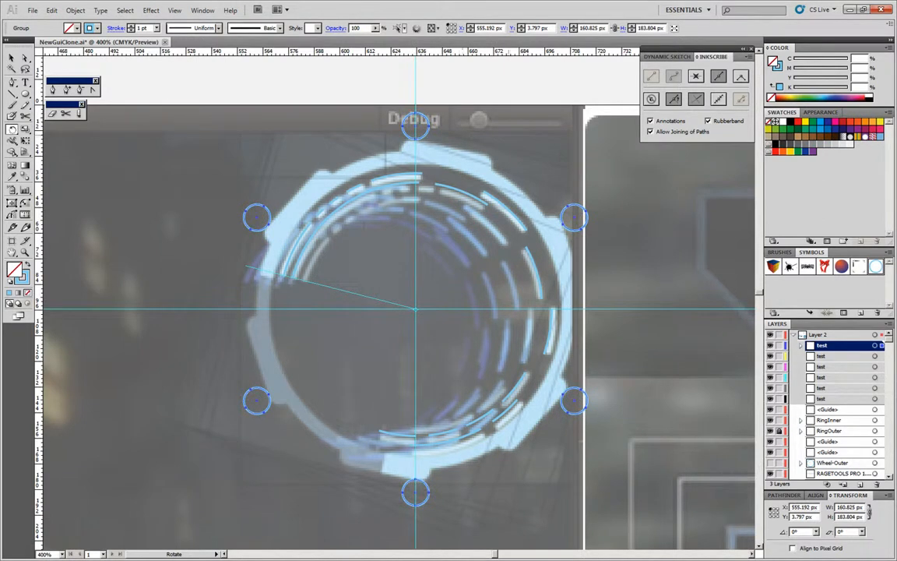